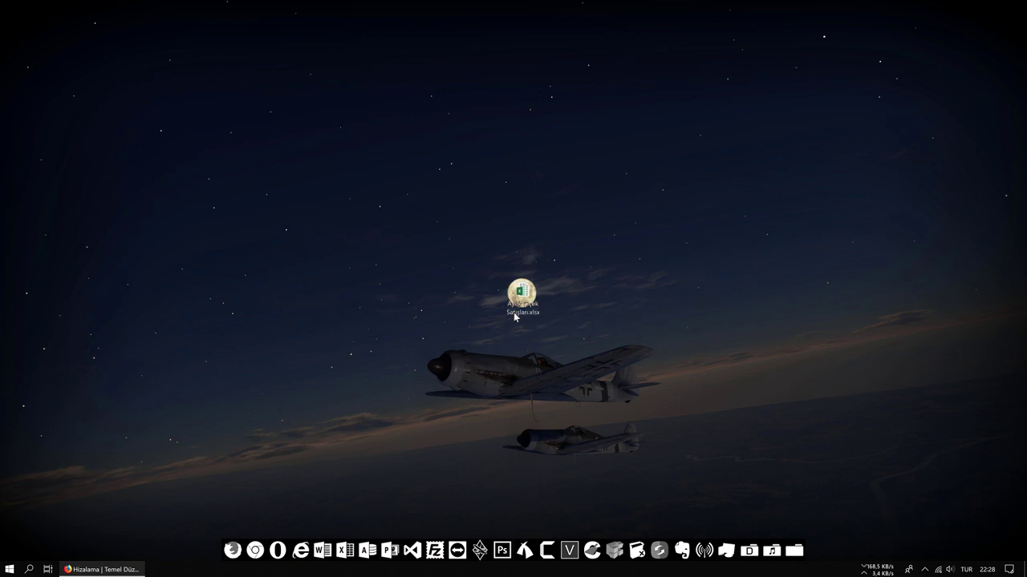
# Download the Hizalama lesson's practice workbook from the lesson page in Chrome
pyautogui.click(125, 568)
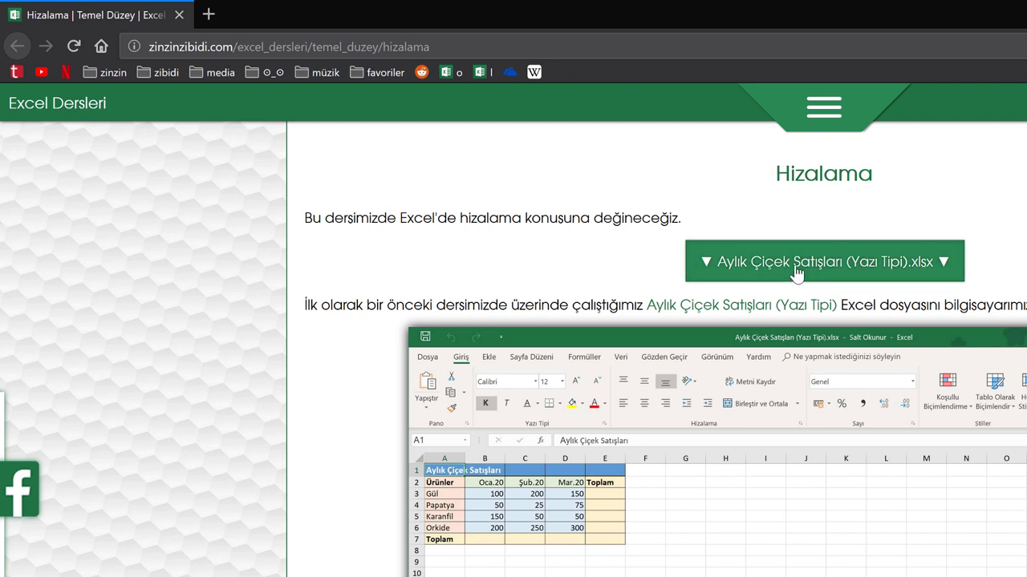
pyautogui.click(922, 267)
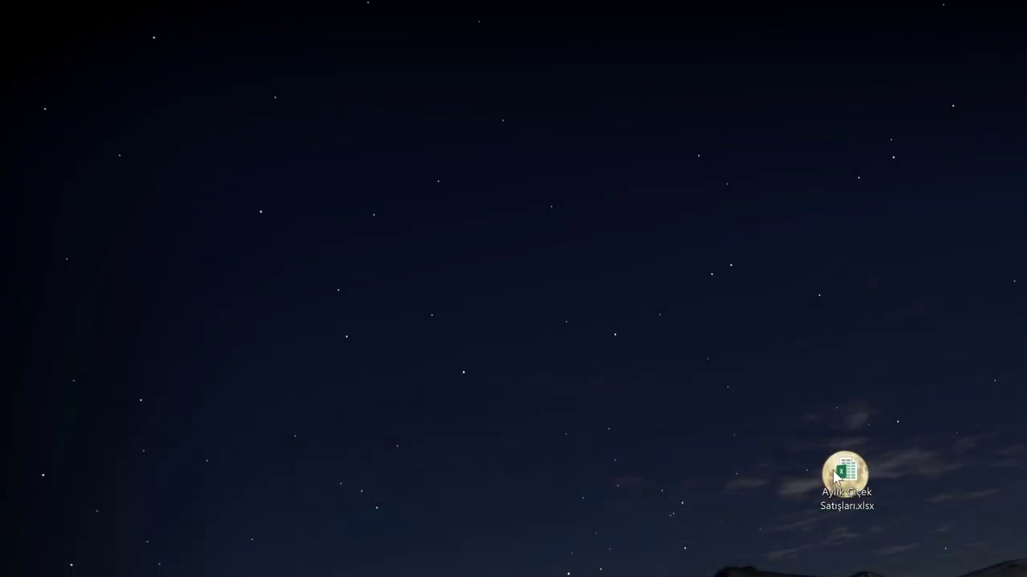
# Open Aylık Çiçek Satışları.xlsx and name a Desktop copy 'Aylık Çiçek Satışları (Hizalama)'
pyautogui.doubleClick(834, 472)
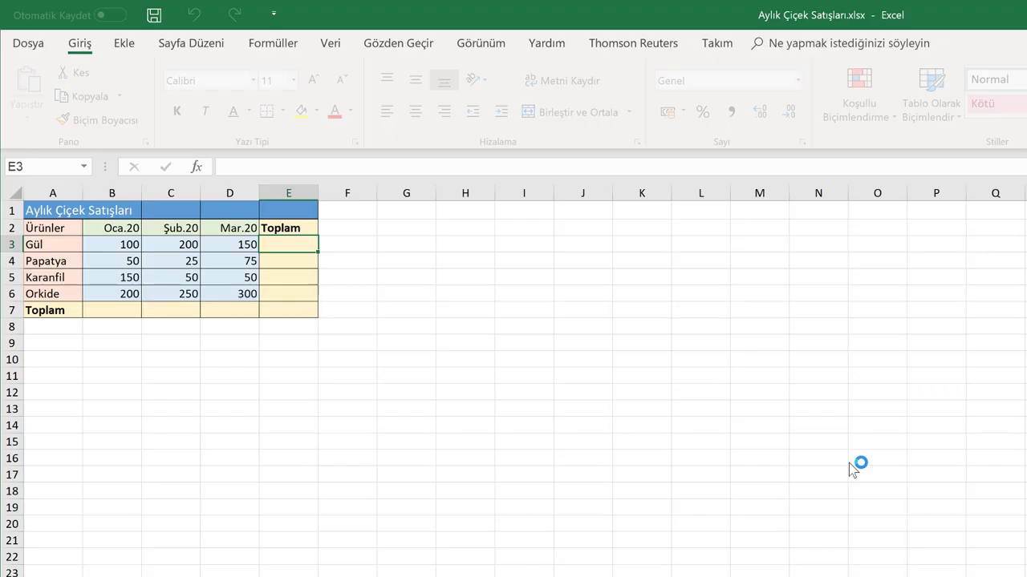
pyautogui.click(37, 45)
pyautogui.click(71, 274)
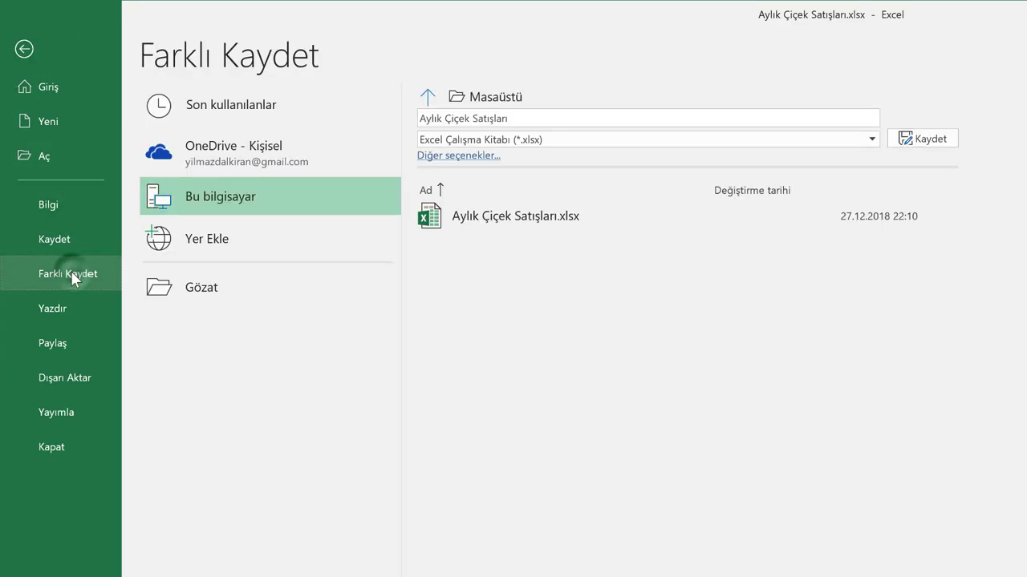
pyautogui.click(531, 105)
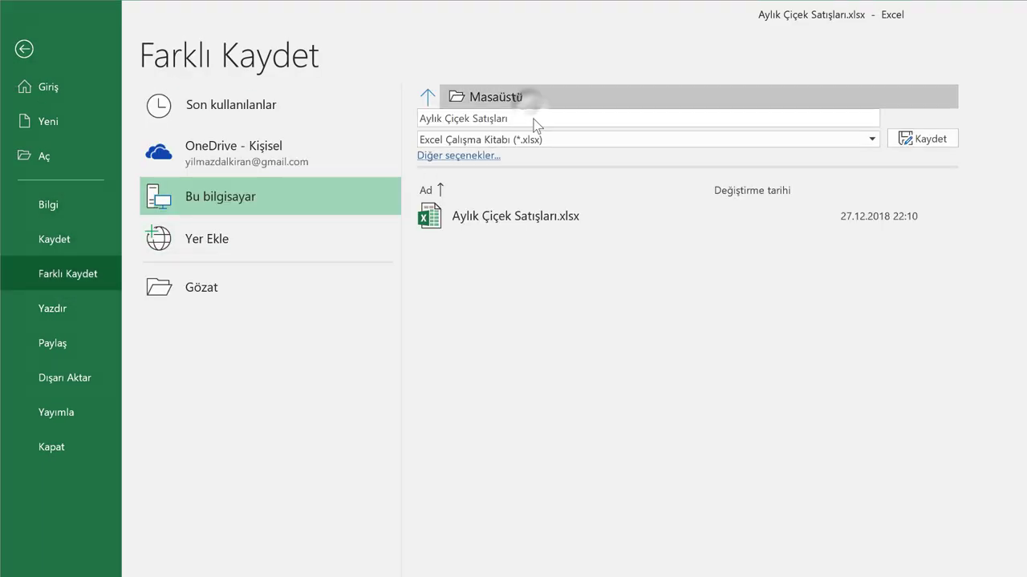
pyautogui.click(523, 14)
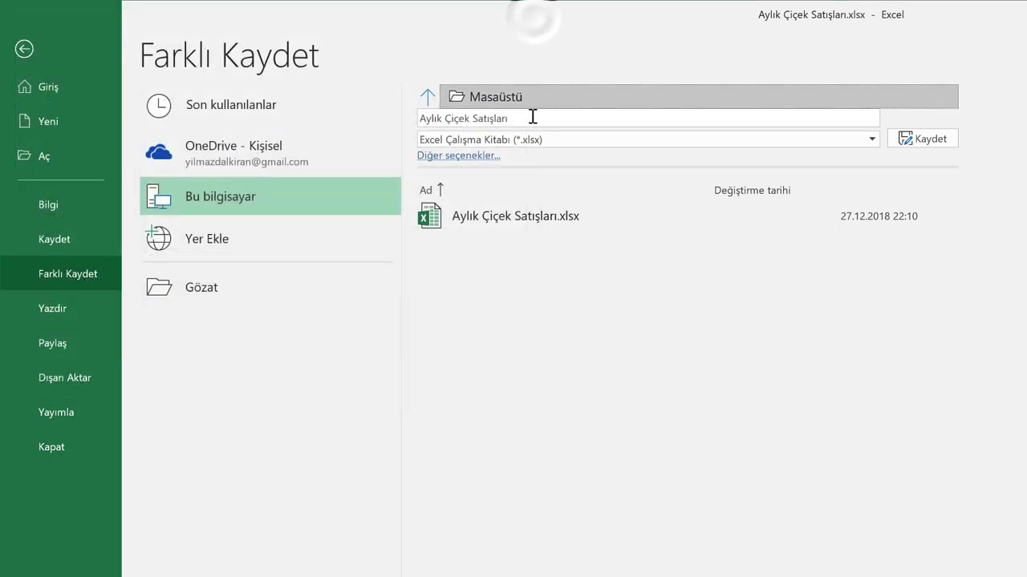
pyautogui.click(532, 117)
pyautogui.write('(Hizalama')
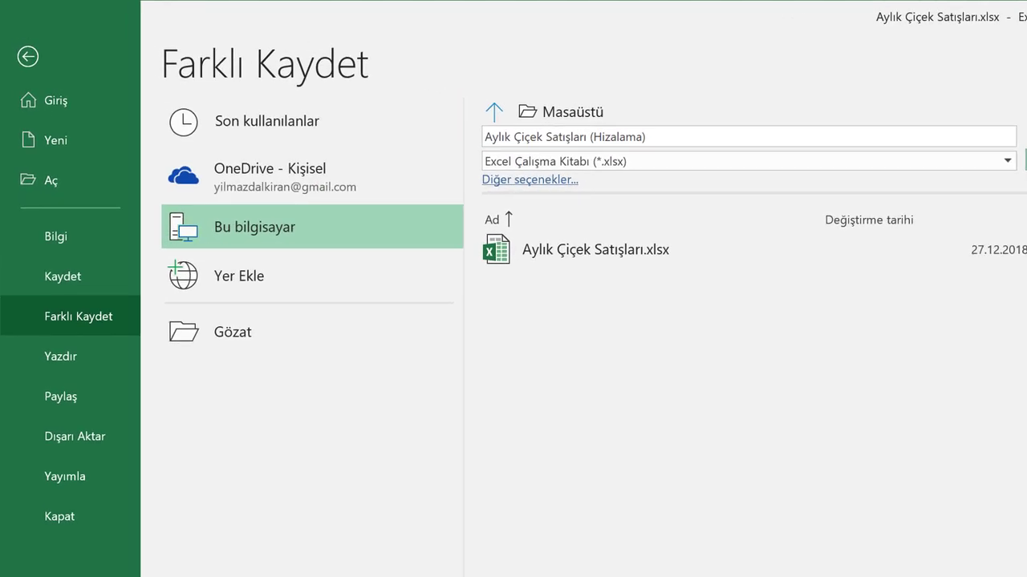
# Save the renamed copy, then merge and centre the title across A1:E1
pyautogui.press('Return')
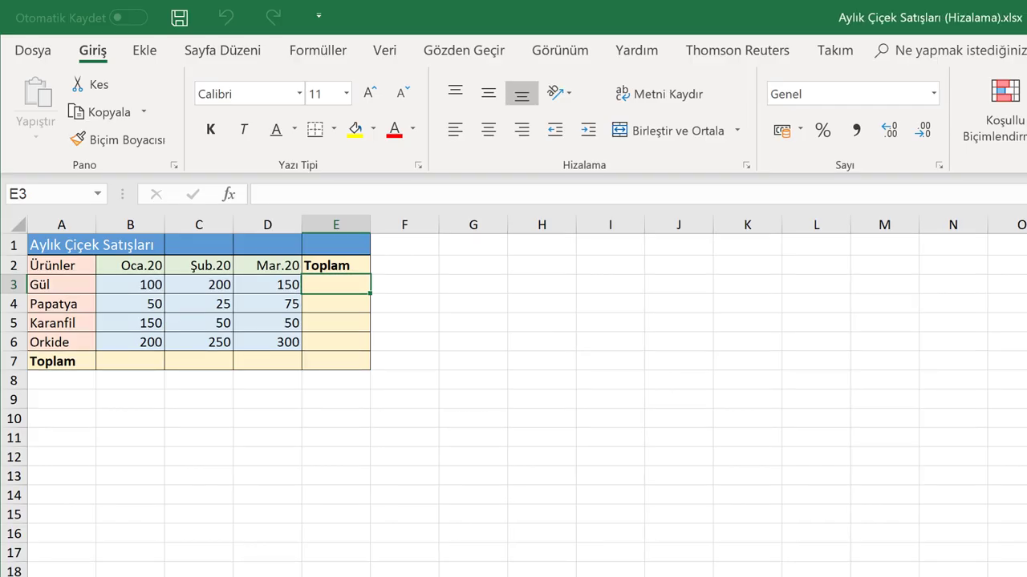
pyautogui.click(407, 248)
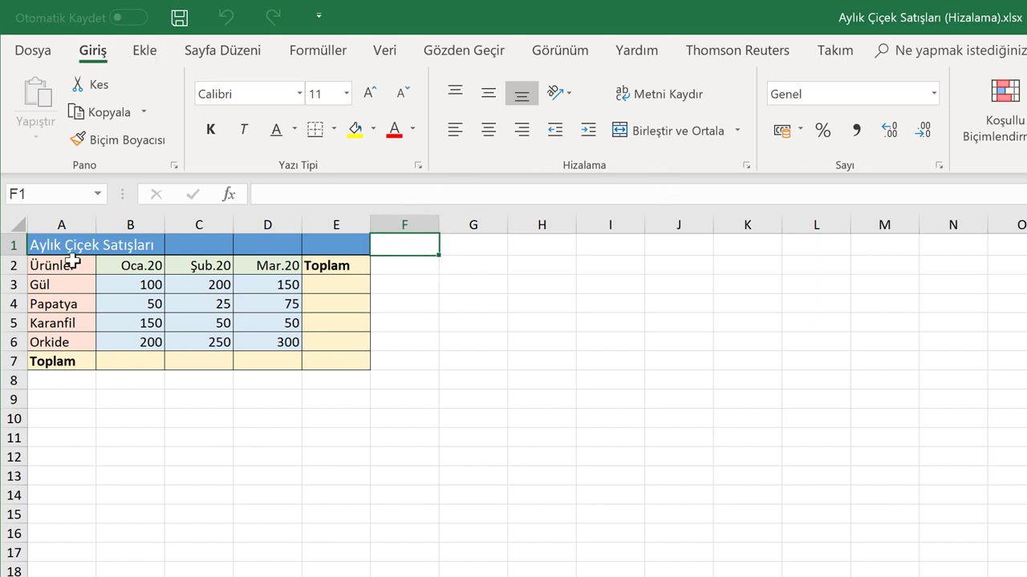
pyautogui.click(48, 247)
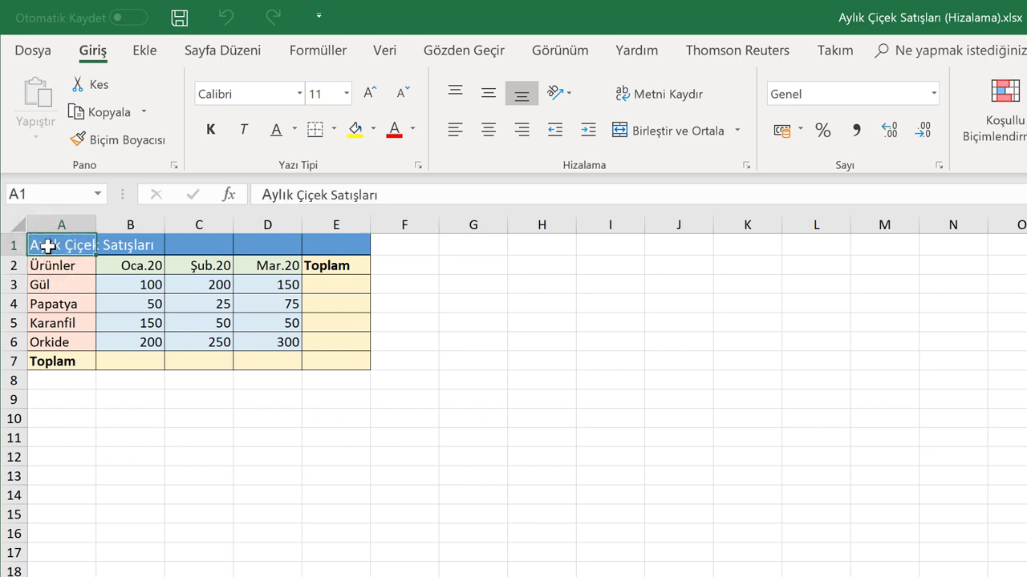
pyautogui.moveTo(48, 247); pyautogui.dragTo(321, 250)
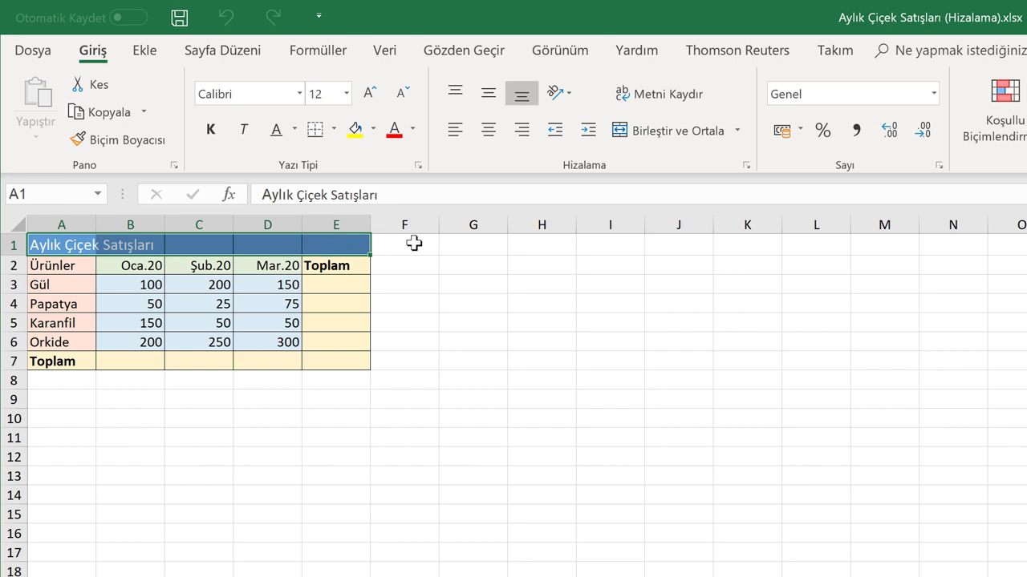
pyautogui.click(668, 131)
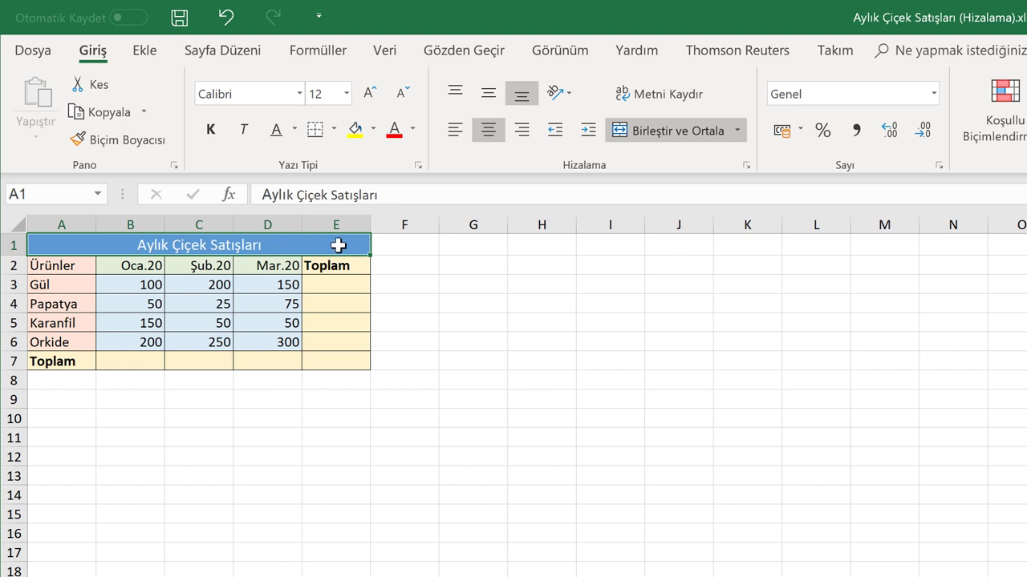
pyautogui.click(60, 247)
# Drag row 1's lower border down to make the title row 24,40 points tall
pyautogui.moveTo(14, 254); pyautogui.dragTo(13, 254)
pyautogui.moveTo(25, 254); pyautogui.dragTo(25, 274)
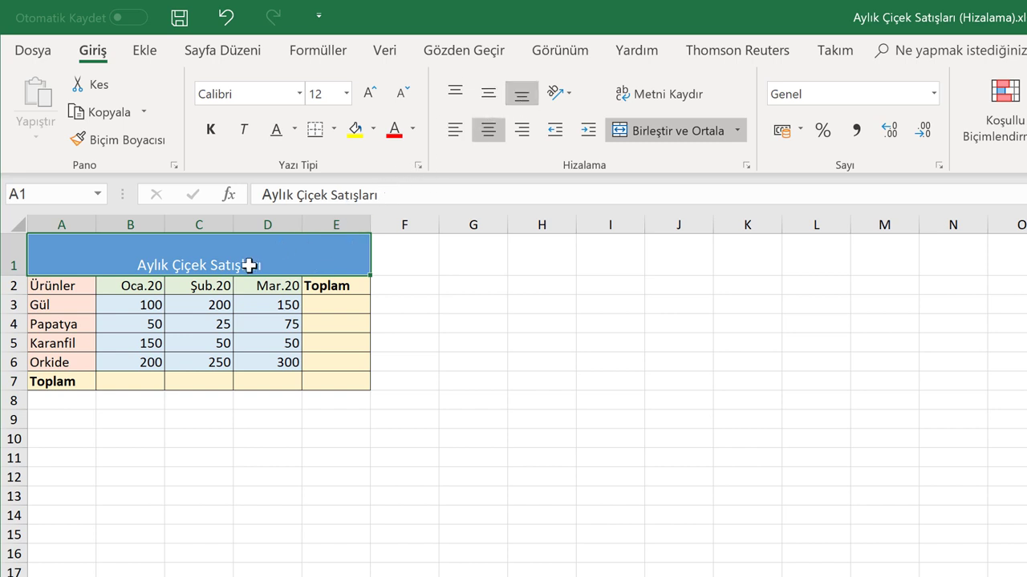
# Try top and middle vertical alignment on the title, ending vertically centred
pyautogui.click(491, 96)
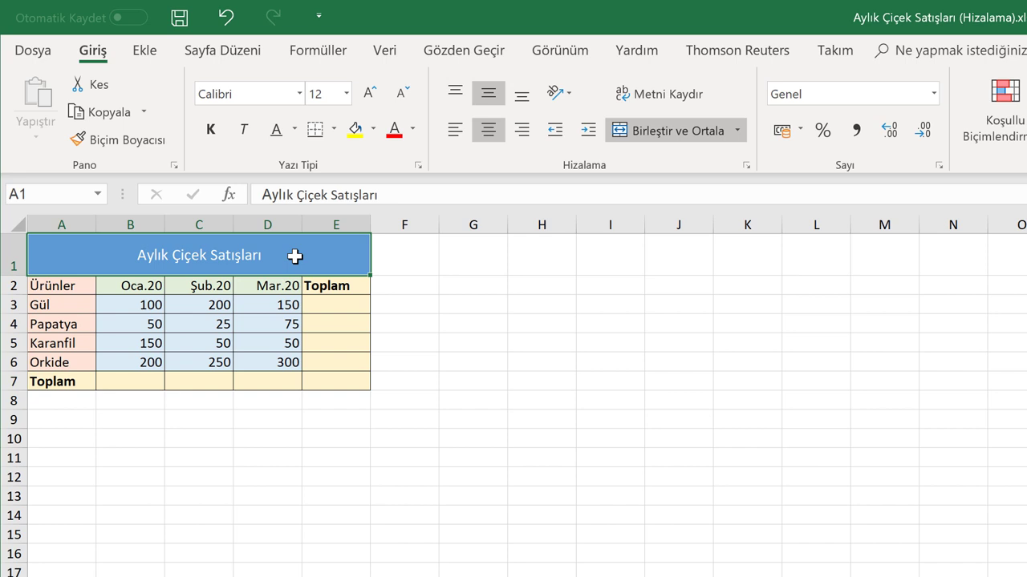
pyautogui.click(455, 94)
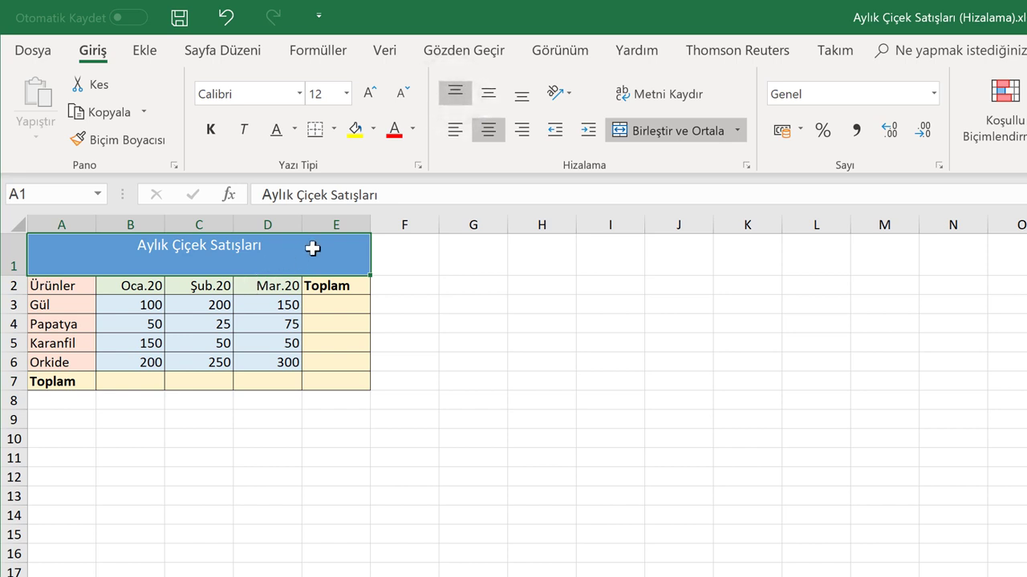
pyautogui.click(489, 96)
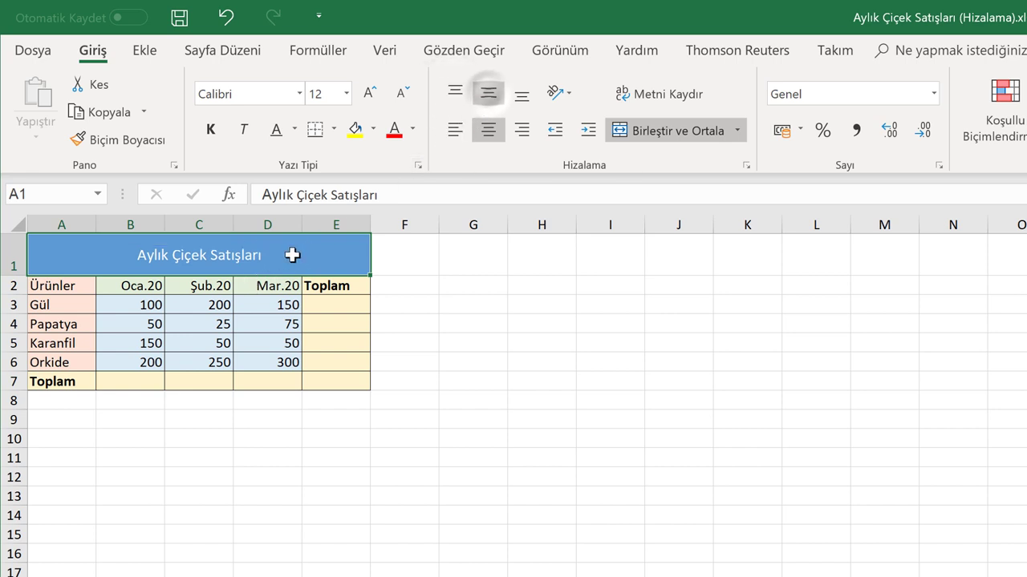
# Try left, right and centre horizontal alignment on the title, ending left-aligned
pyautogui.click(457, 133)
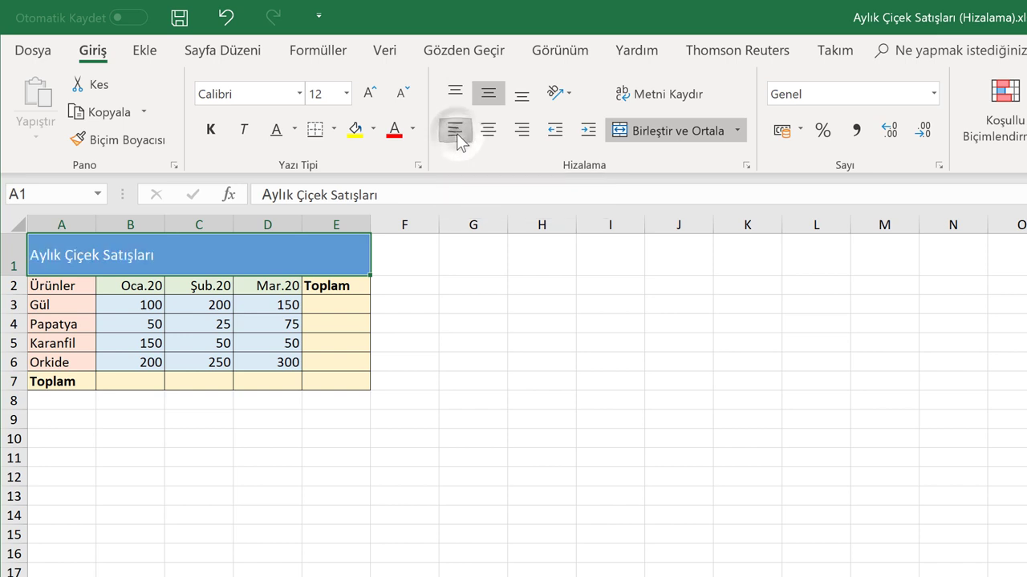
pyautogui.click(516, 136)
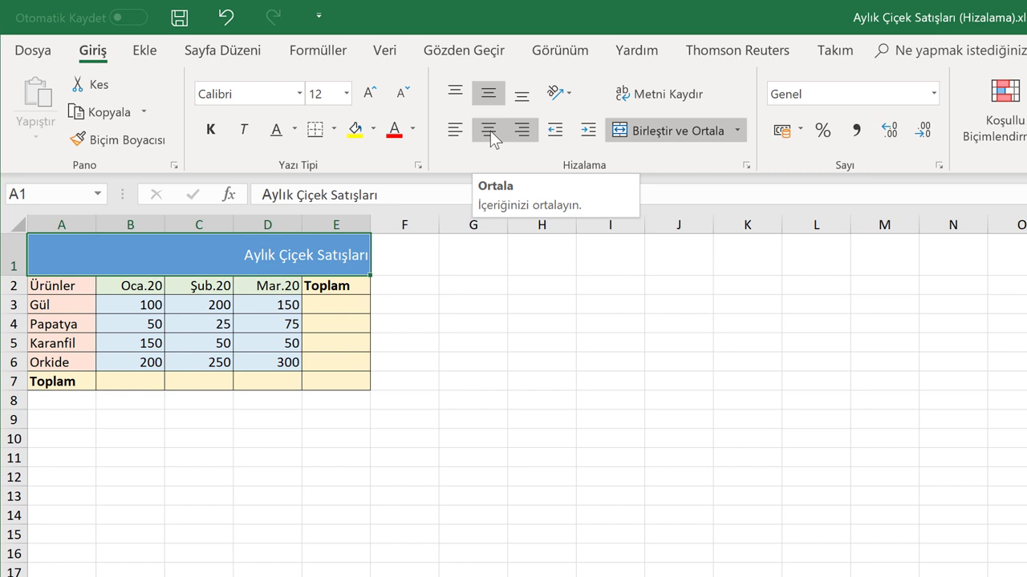
pyautogui.click(490, 131)
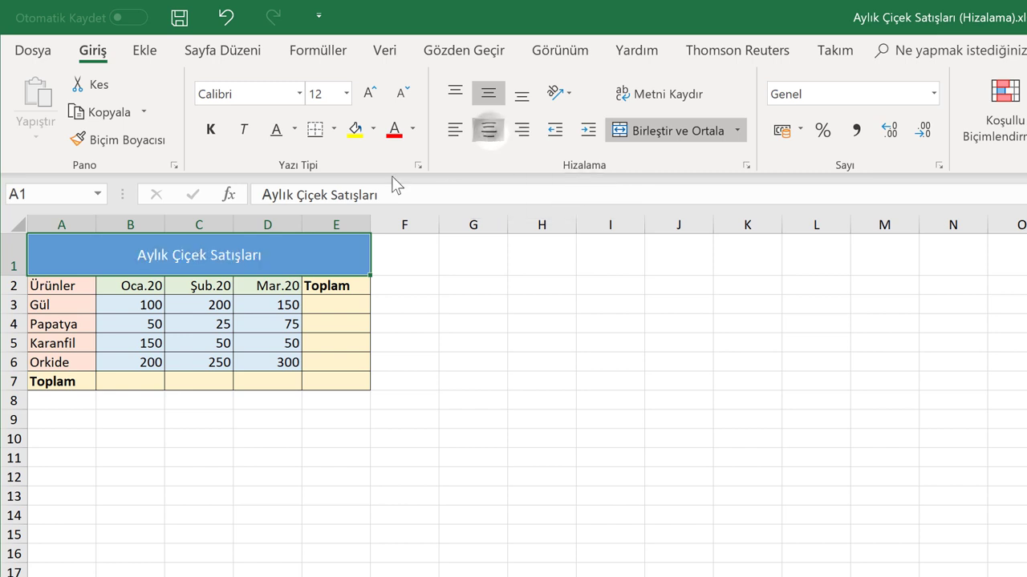
pyautogui.click(450, 135)
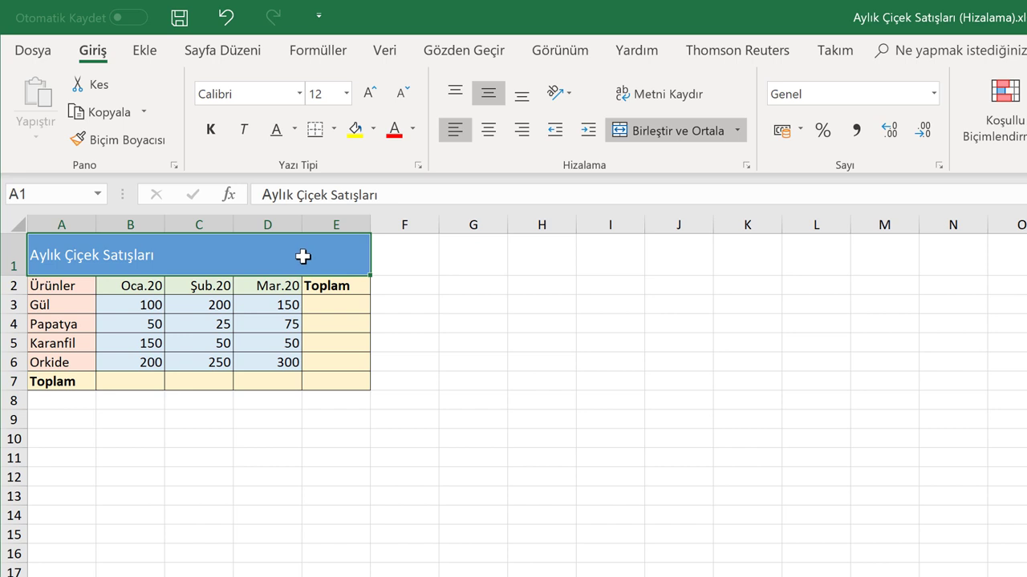
# Indent the title three steps, remove the indent, and centre it horizontally again
pyautogui.click(591, 132)
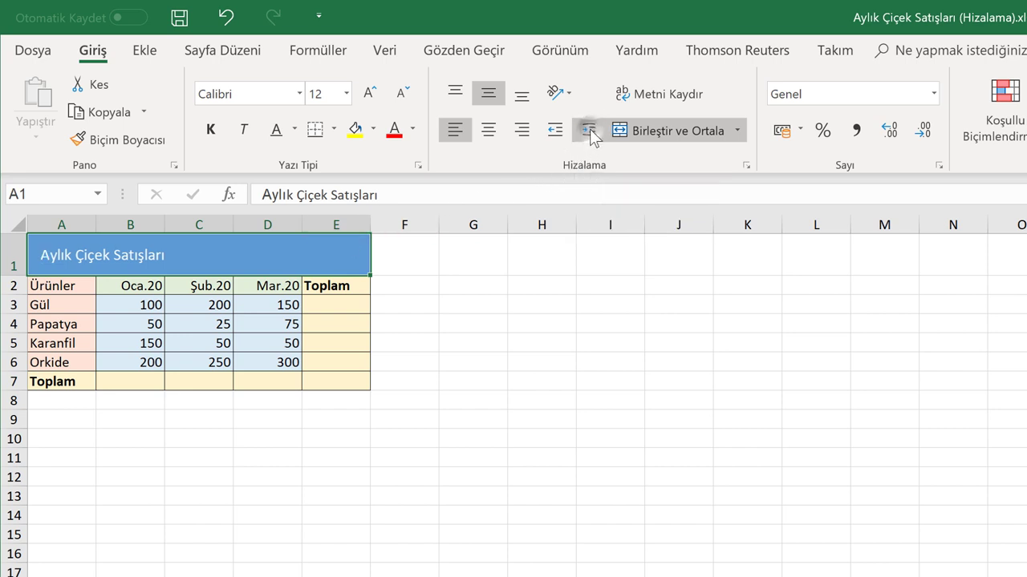
pyautogui.click(591, 132)
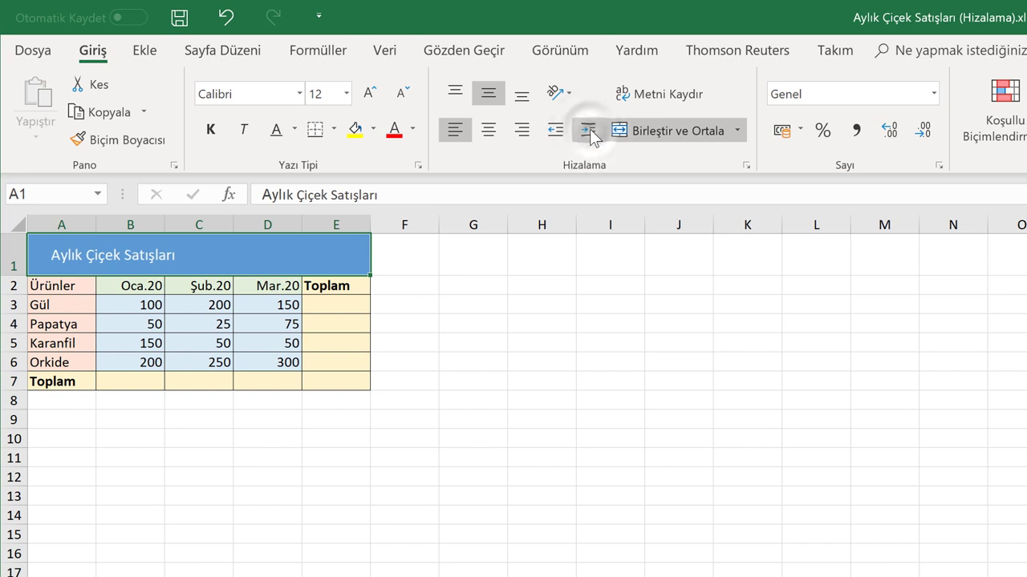
pyautogui.click(591, 133)
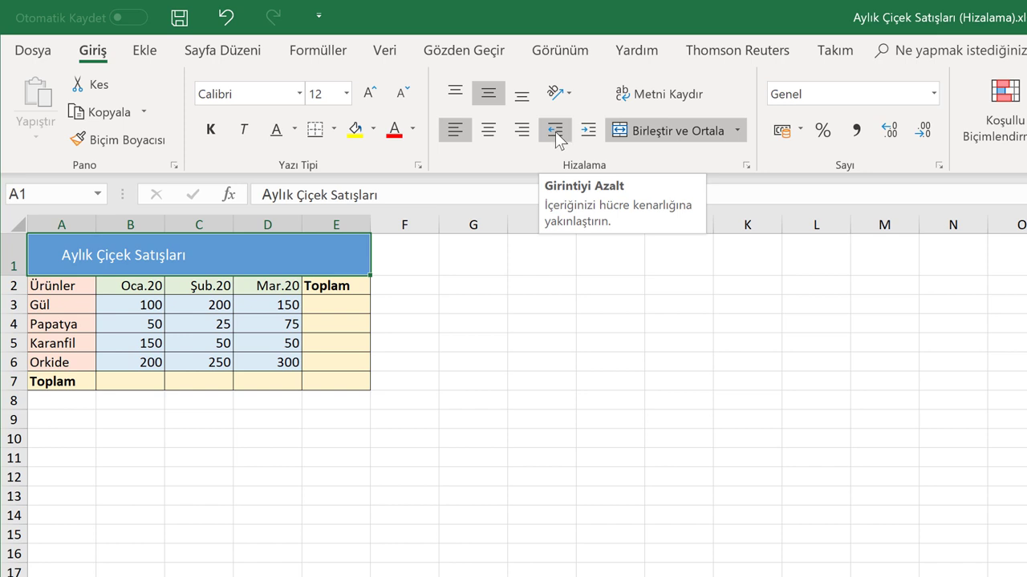
pyautogui.click(557, 135)
pyautogui.click(557, 135)
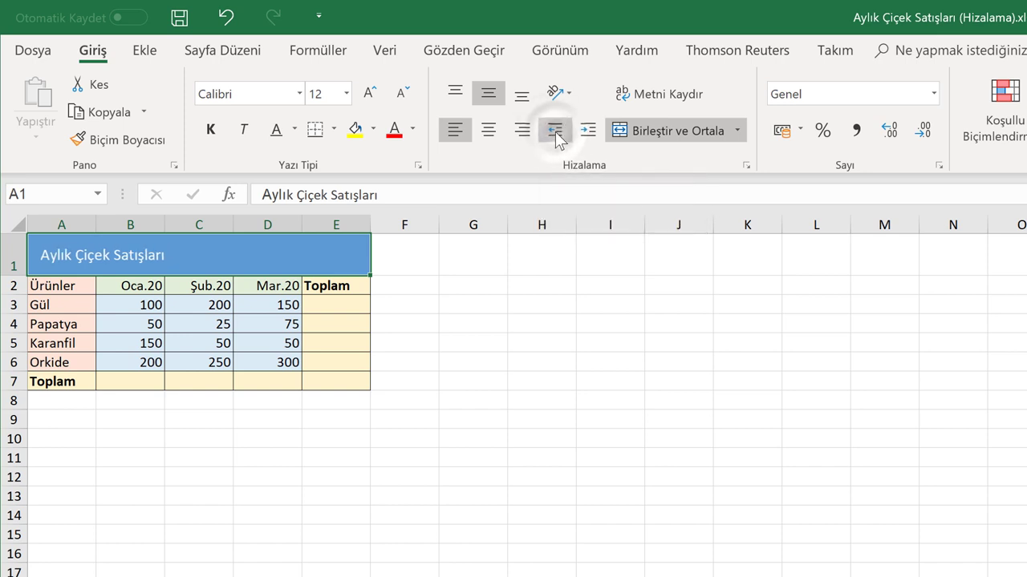
pyautogui.click(556, 135)
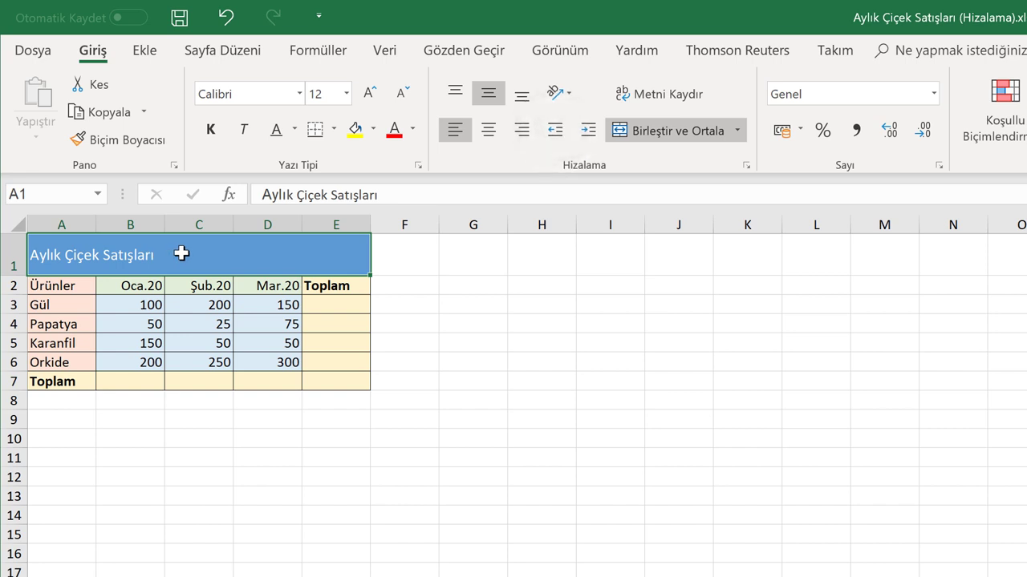
pyautogui.click(490, 132)
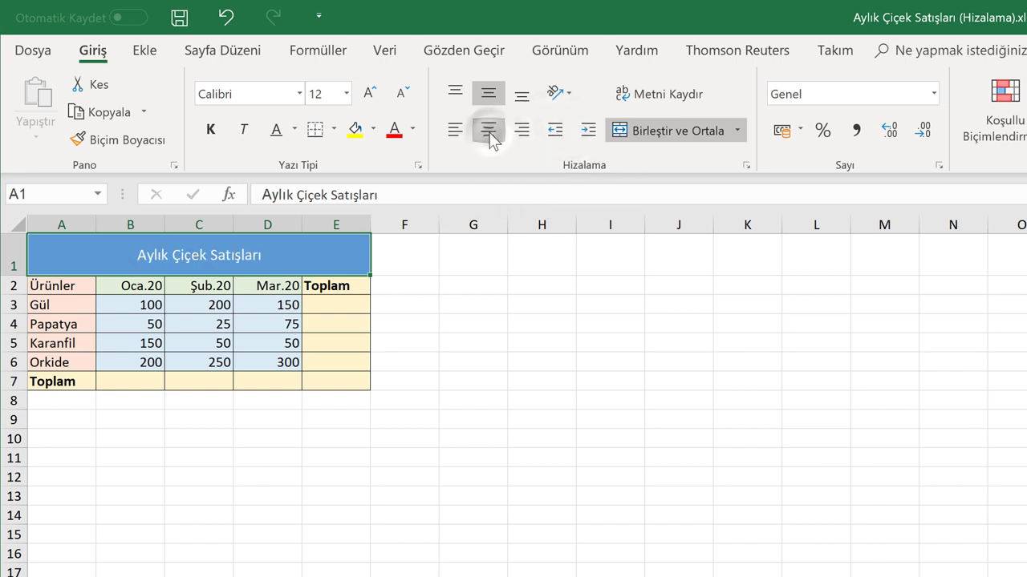
pyautogui.click(568, 93)
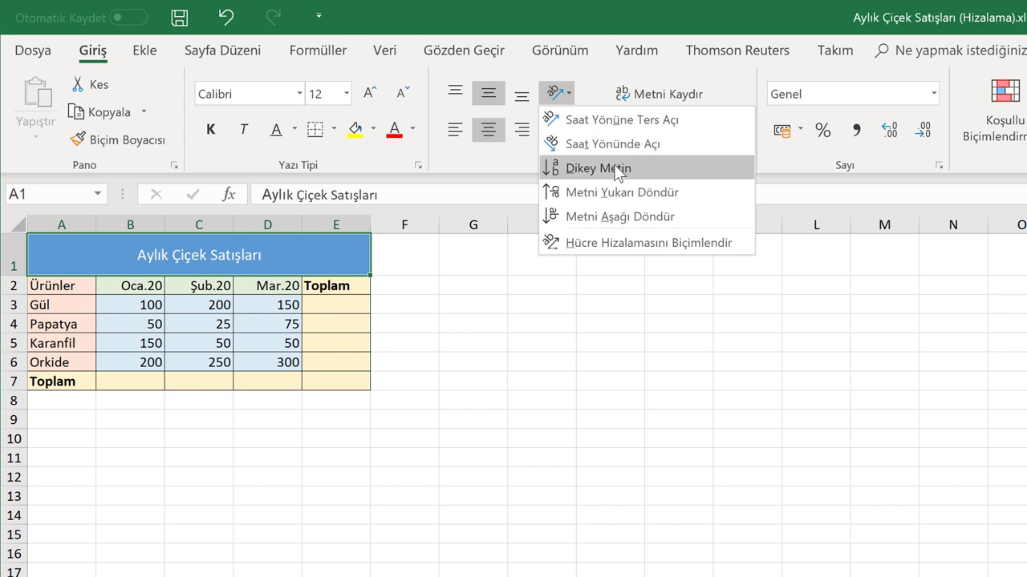
pyautogui.click(615, 196)
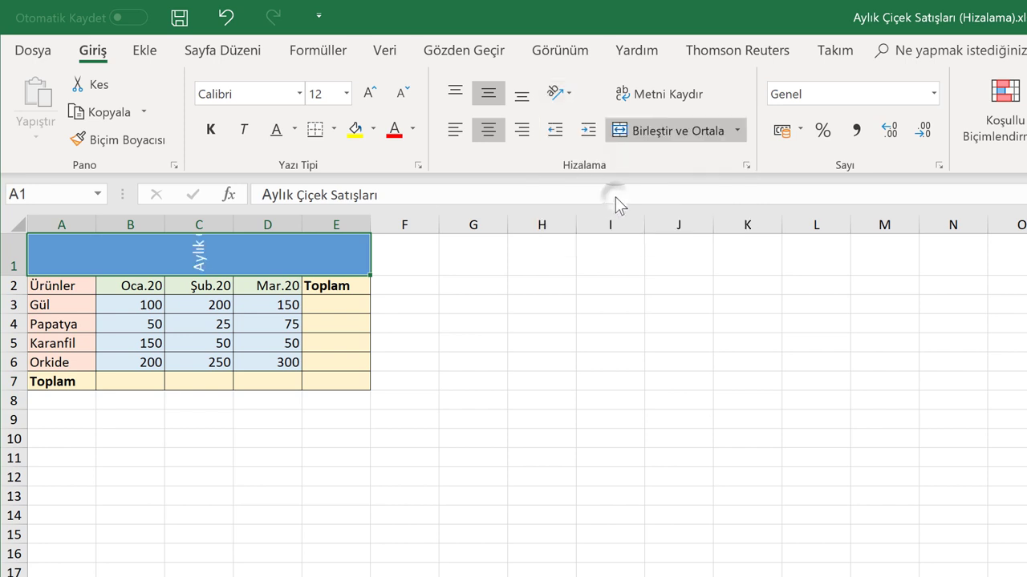
pyautogui.click(570, 92)
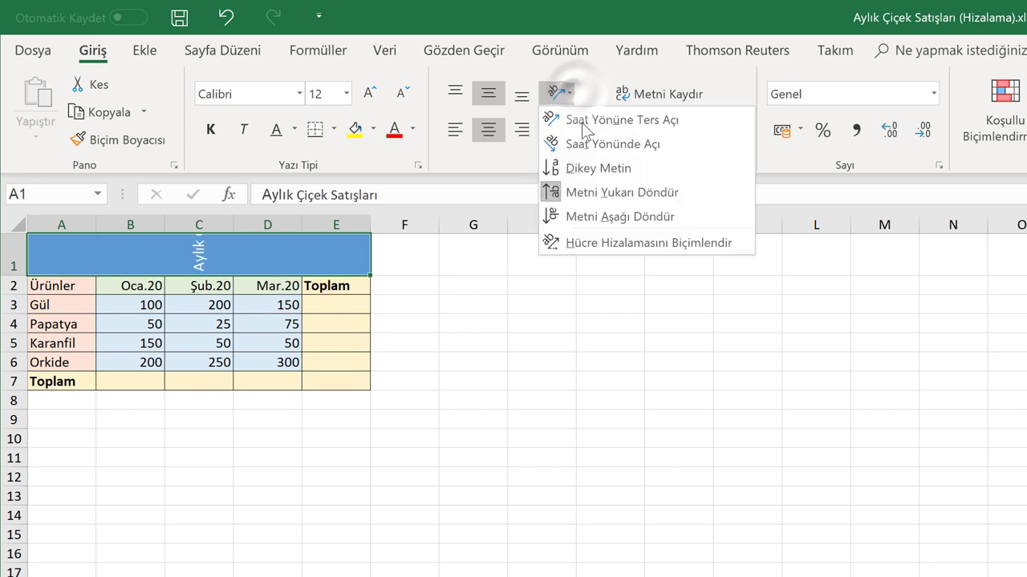
pyautogui.click(591, 218)
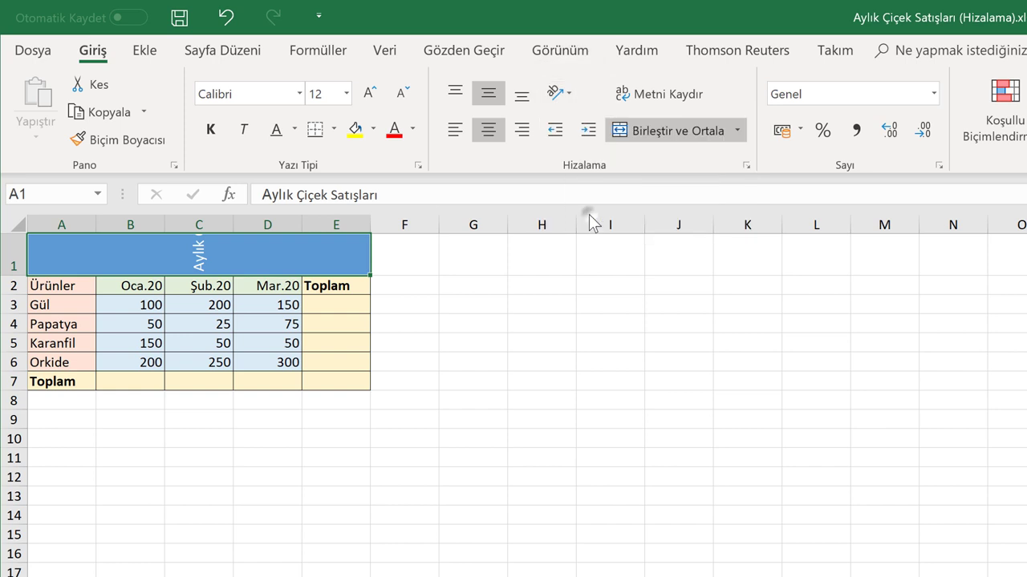
pyautogui.click(573, 97)
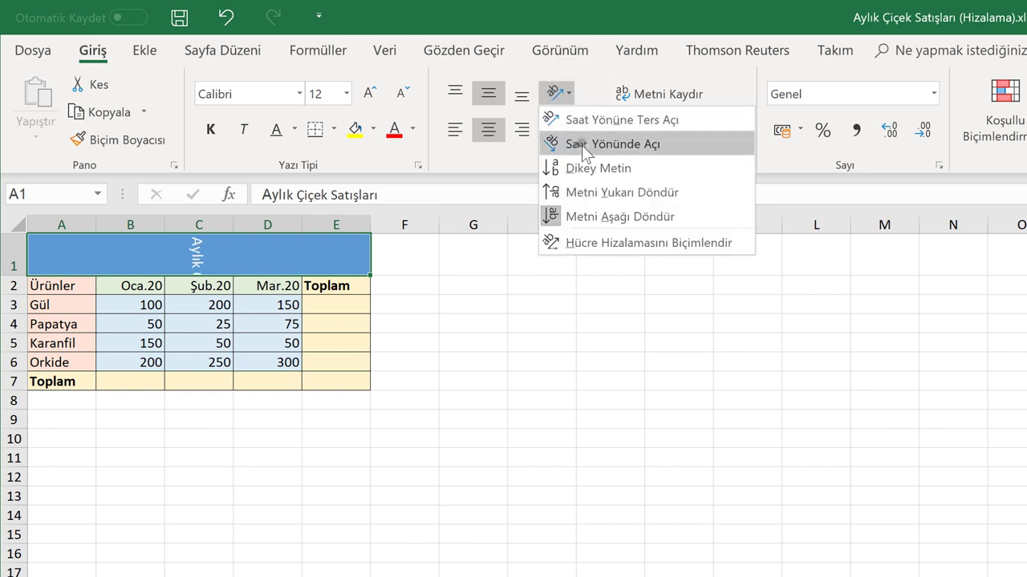
pyautogui.click(581, 145)
pyautogui.click(565, 93)
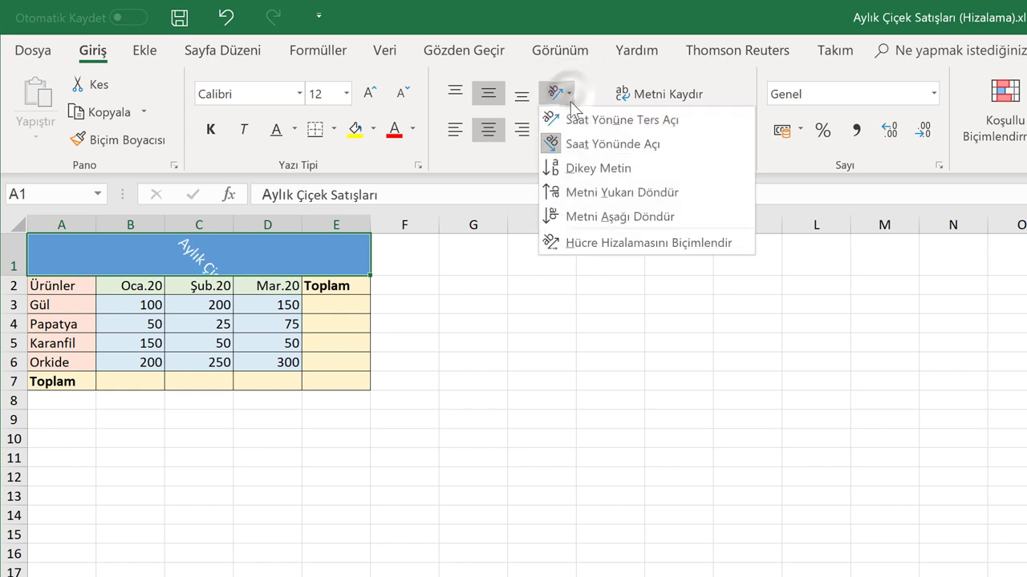
pyautogui.click(575, 145)
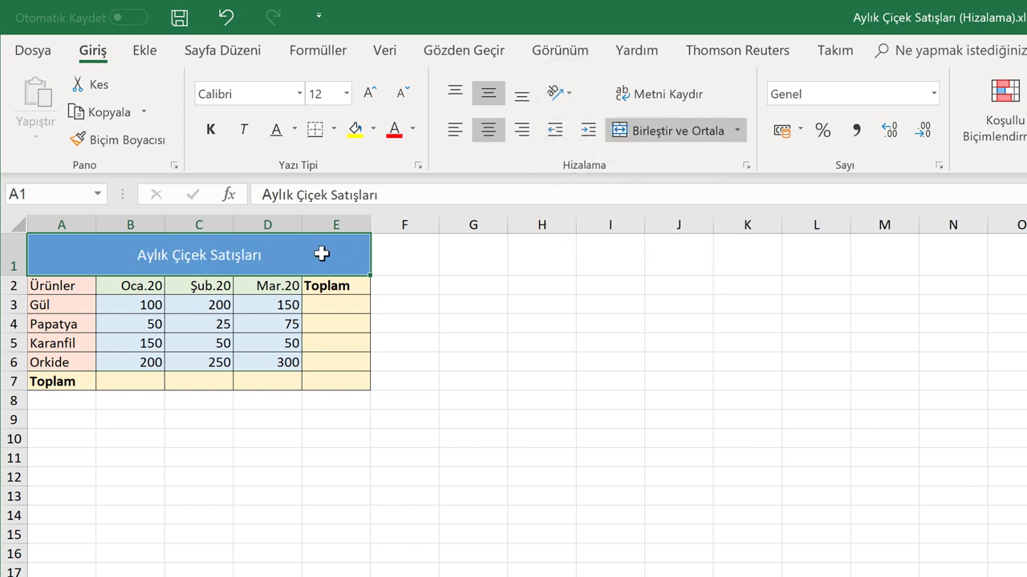
# Enter the sample sentence 'Bu bir deneme yazısıdır.' in cell F1
pyautogui.click(413, 255)
pyautogui.write('B')
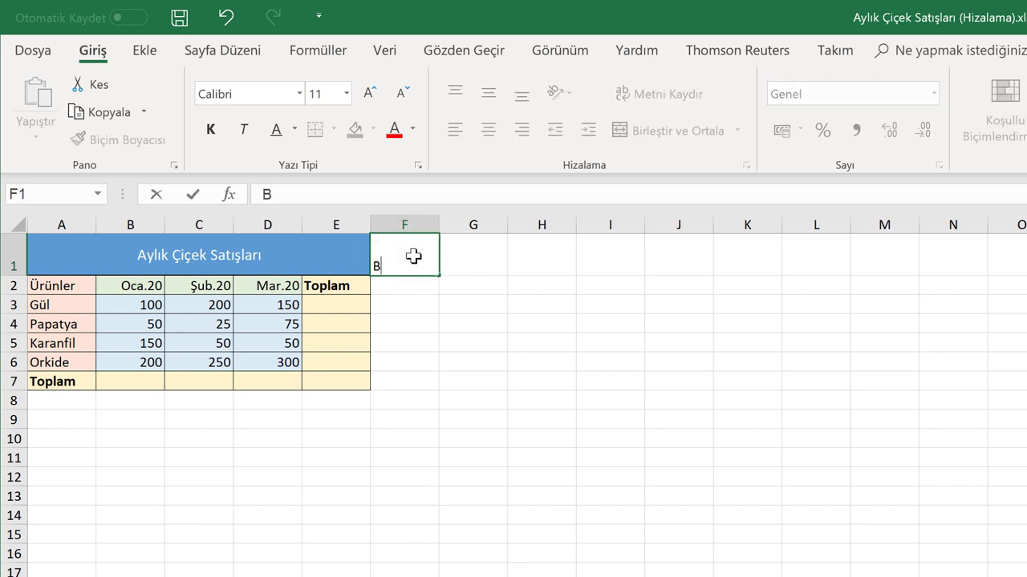
pyautogui.write('u bi deneme y')
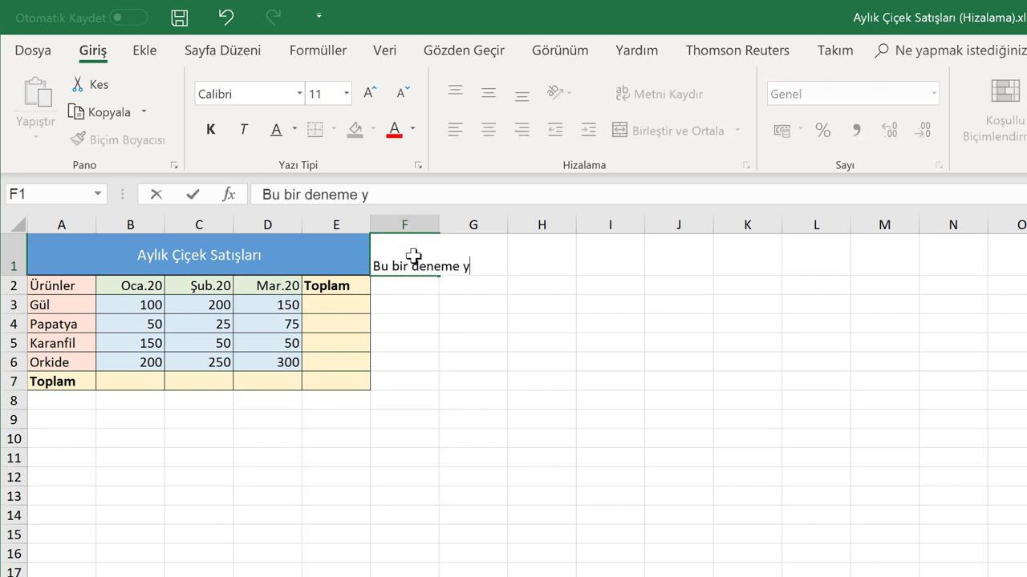
pyautogui.write('azısı')
pyautogui.write('dı')
pyautogui.write('sıdı')
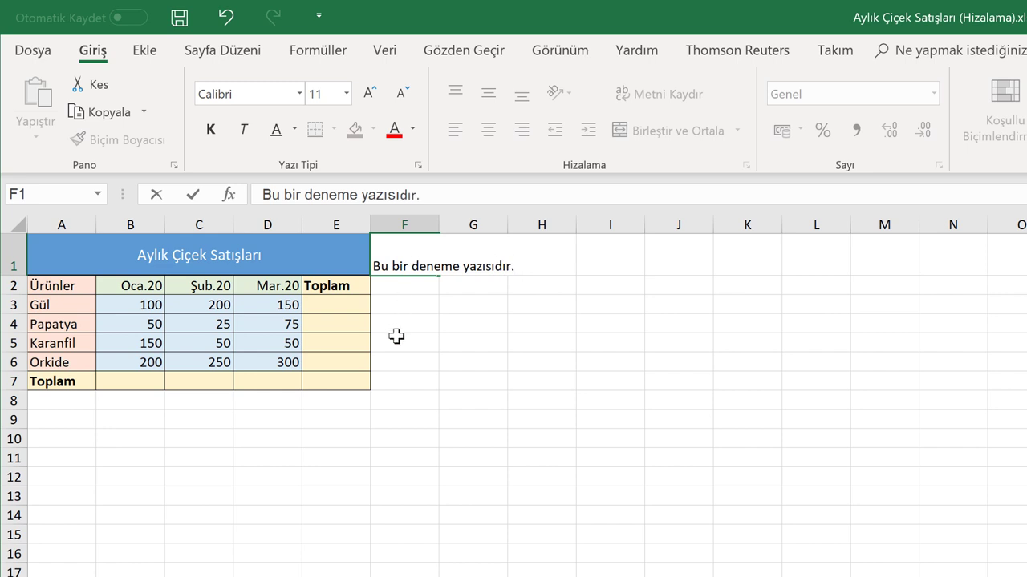
pyautogui.click(396, 337)
pyautogui.click(408, 252)
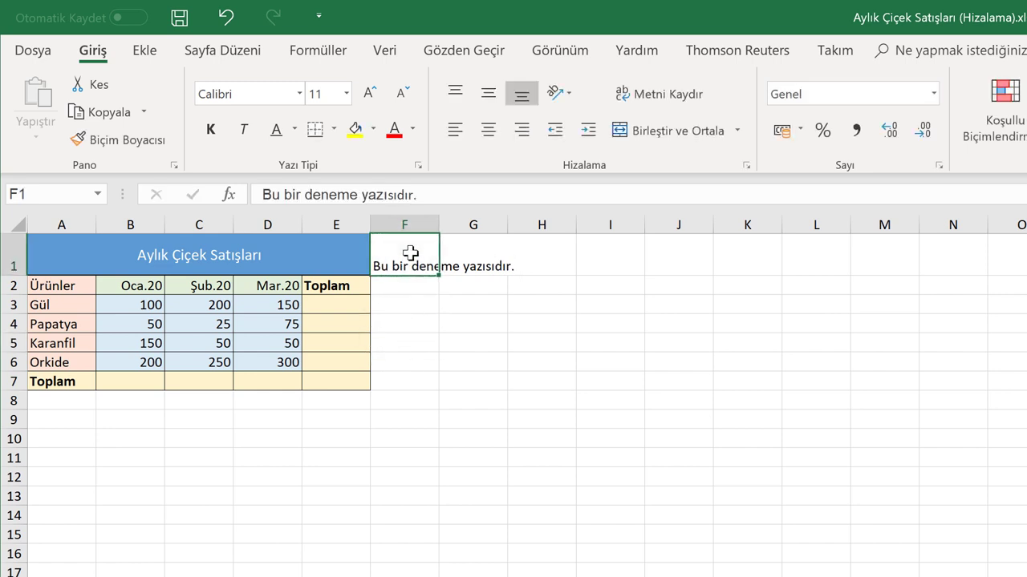
# Wrap the F1 text, widen then narrow column F, and clear F1
pyautogui.click(668, 99)
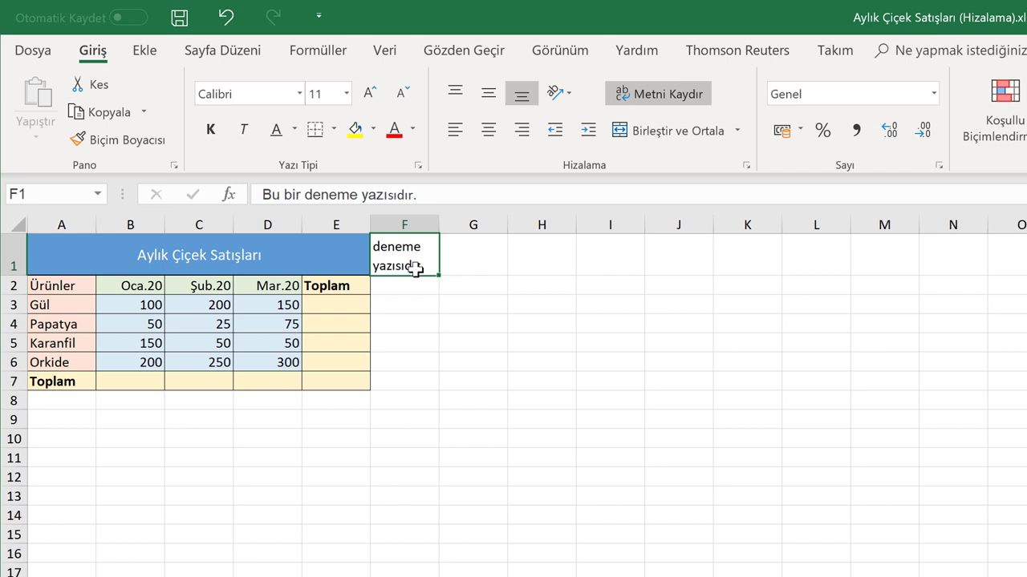
pyautogui.moveTo(442, 225); pyautogui.dragTo(501, 225)
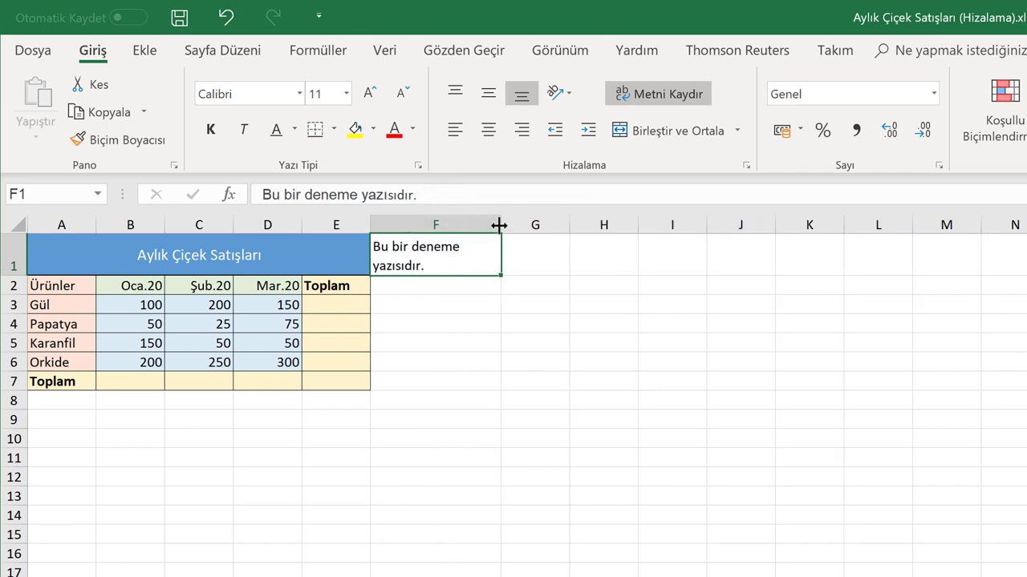
pyautogui.moveTo(501, 225); pyautogui.dragTo(466, 228)
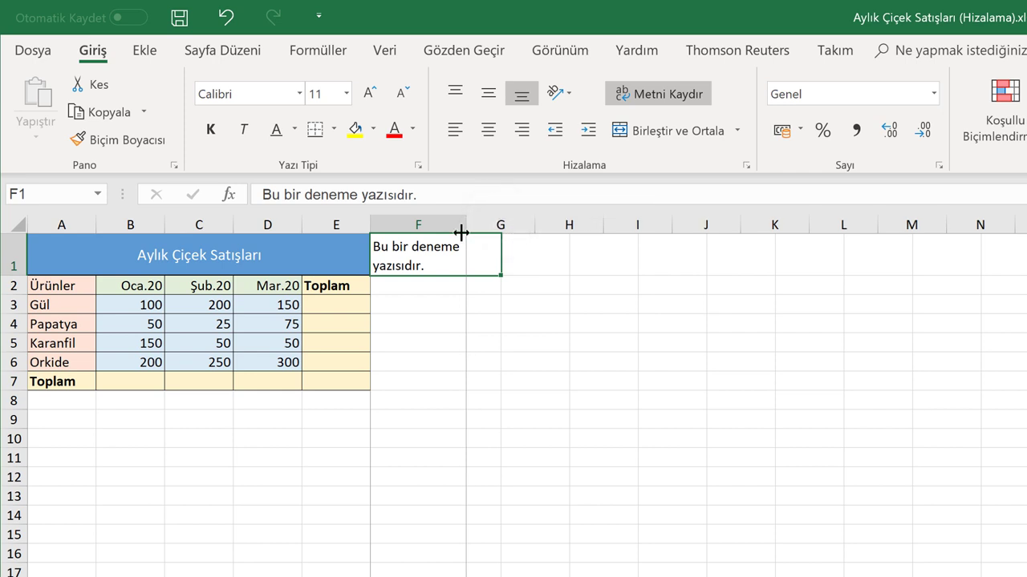
pyautogui.click(427, 321)
pyautogui.click(427, 249)
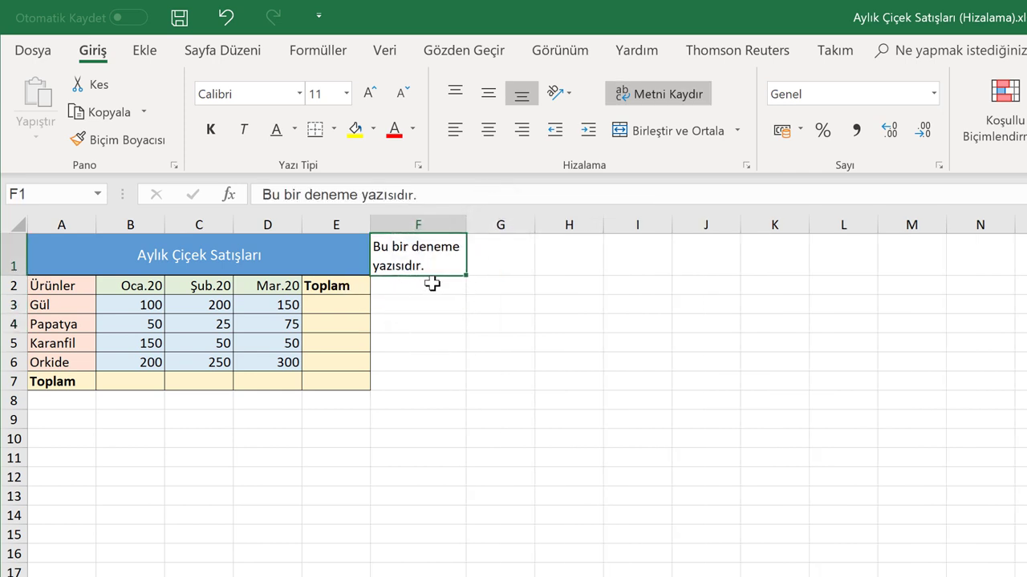
pyautogui.press('Delete')
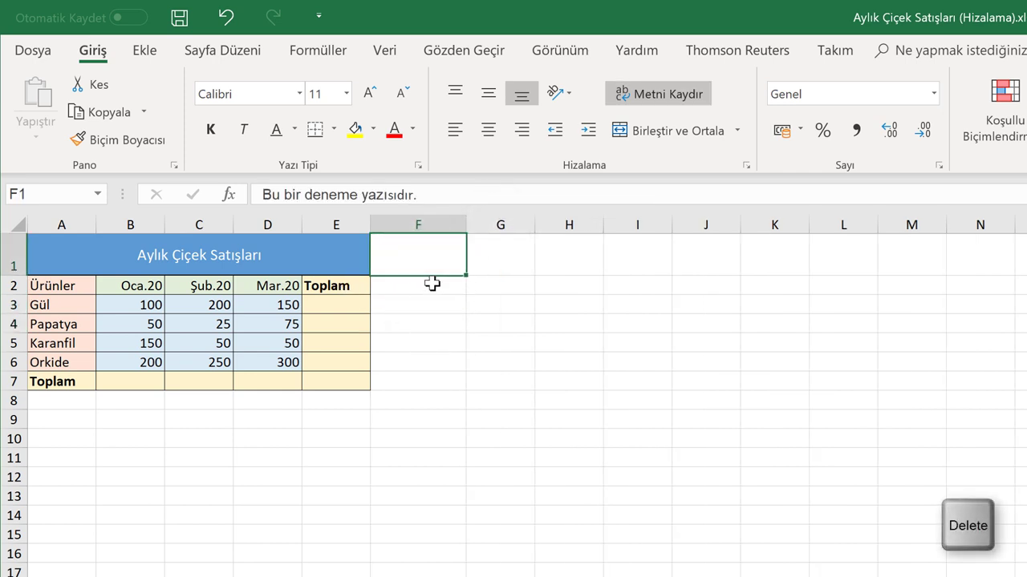
# Review the Format Cells alignment options for F1 without changes, then save the workbook
pyautogui.click(417, 304)
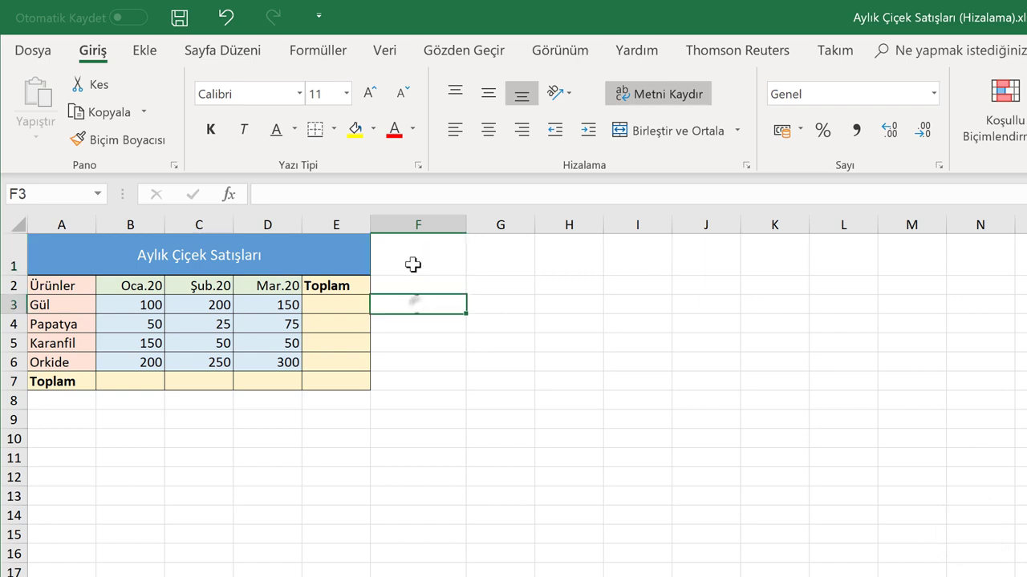
pyautogui.click(412, 253)
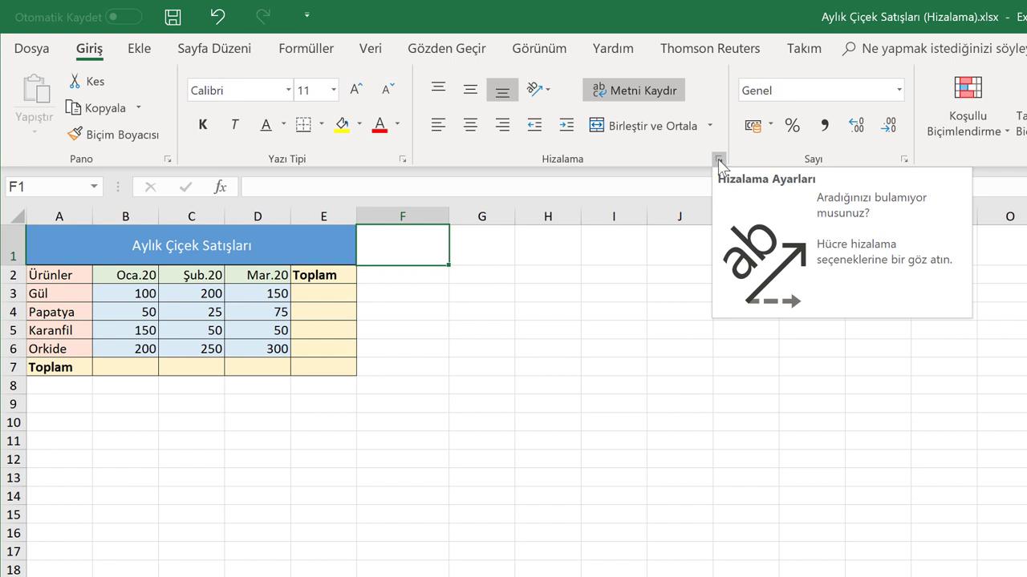
pyautogui.click(719, 160)
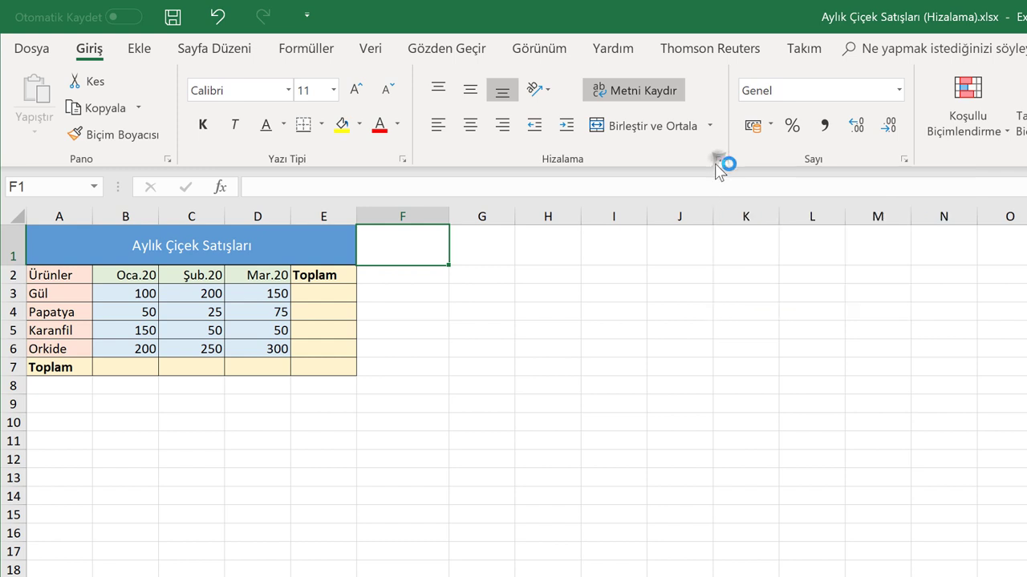
pyautogui.moveTo(490, 83); pyautogui.dragTo(422, 86)
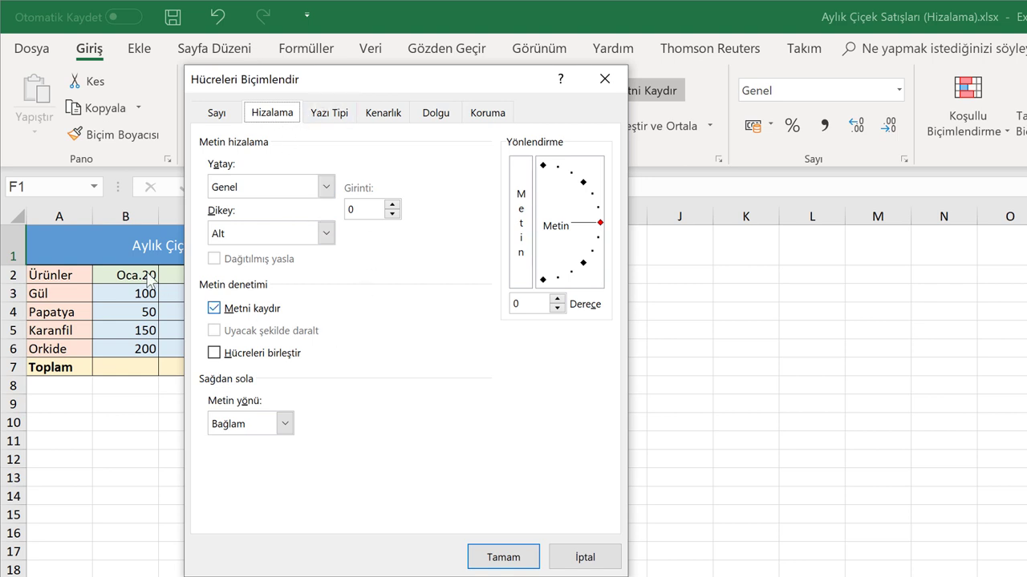
pyautogui.moveTo(428, 91); pyautogui.dragTo(593, 97)
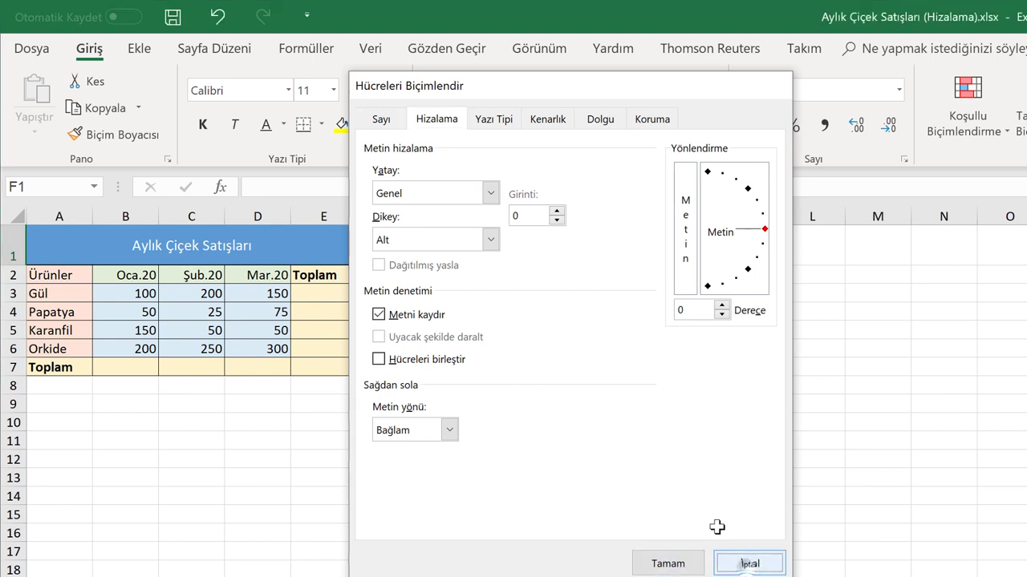
pyautogui.click(736, 564)
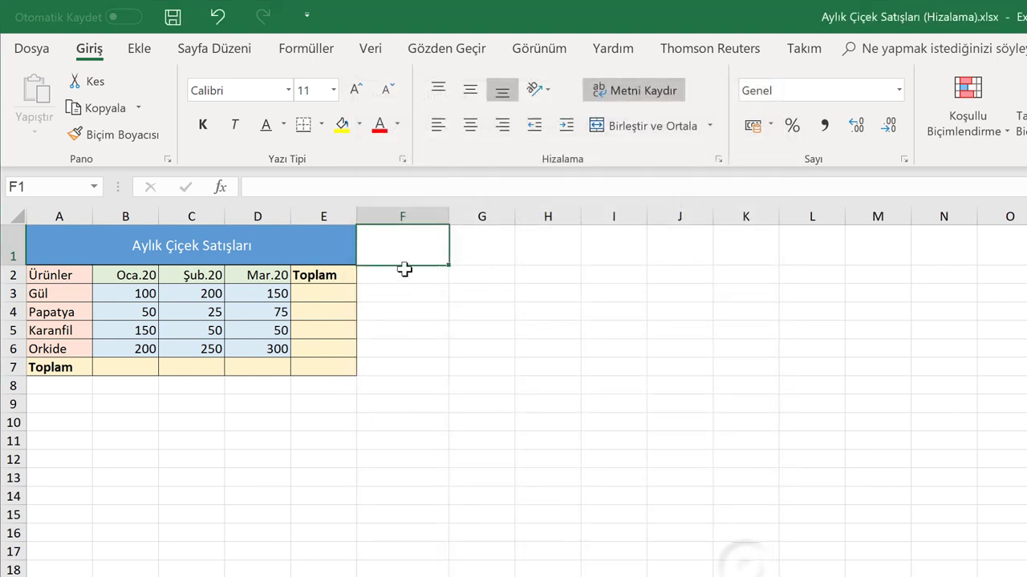
pyautogui.click(174, 18)
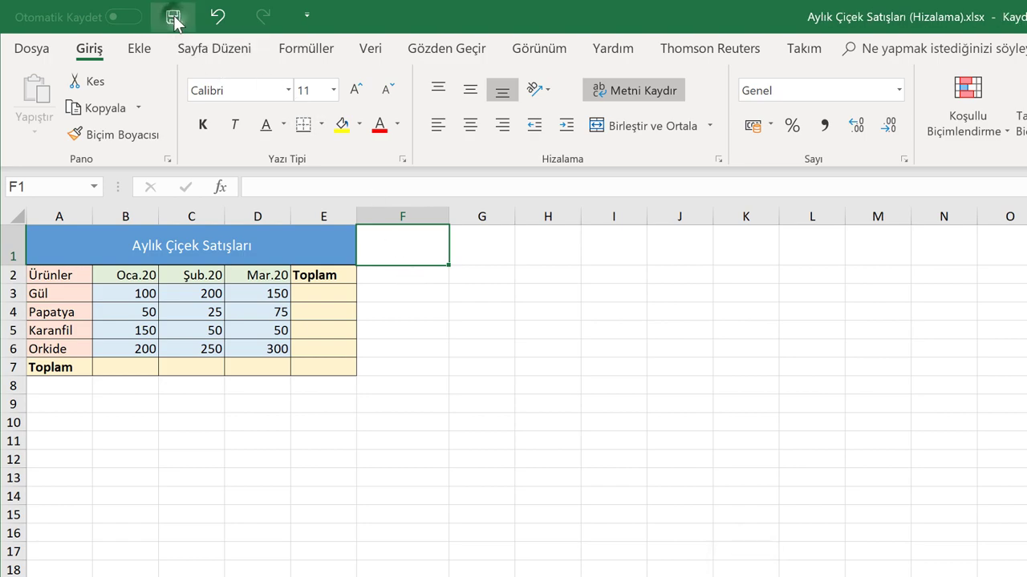